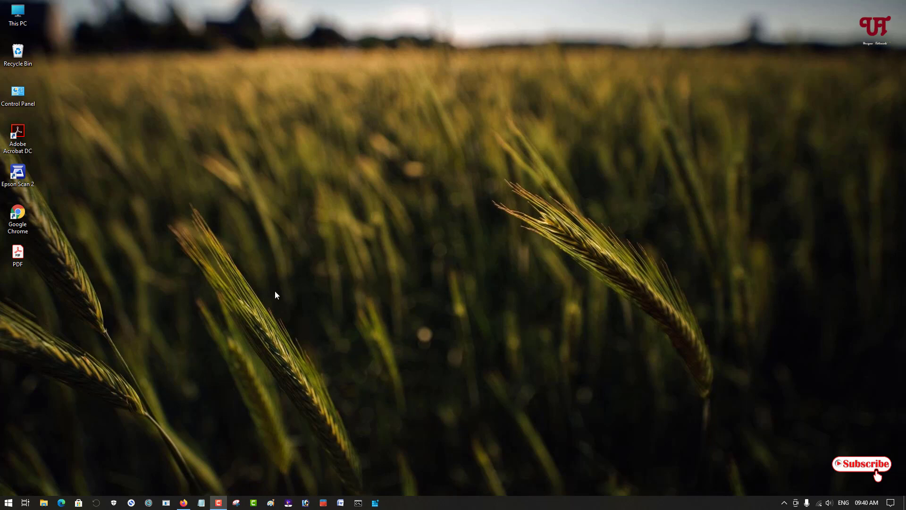
Step: Reach the code-industry.net Downloads page for Master PDF Editor from the search results
left_click(183, 503)
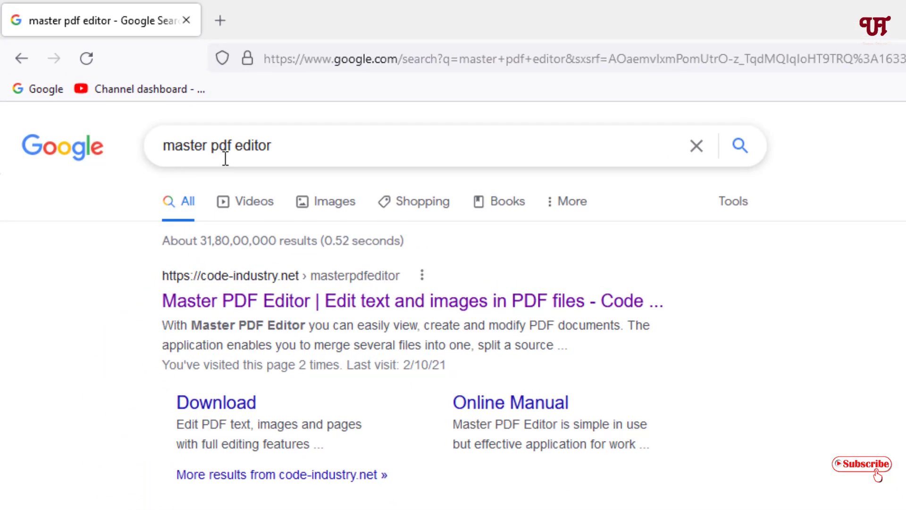
left_click(229, 309)
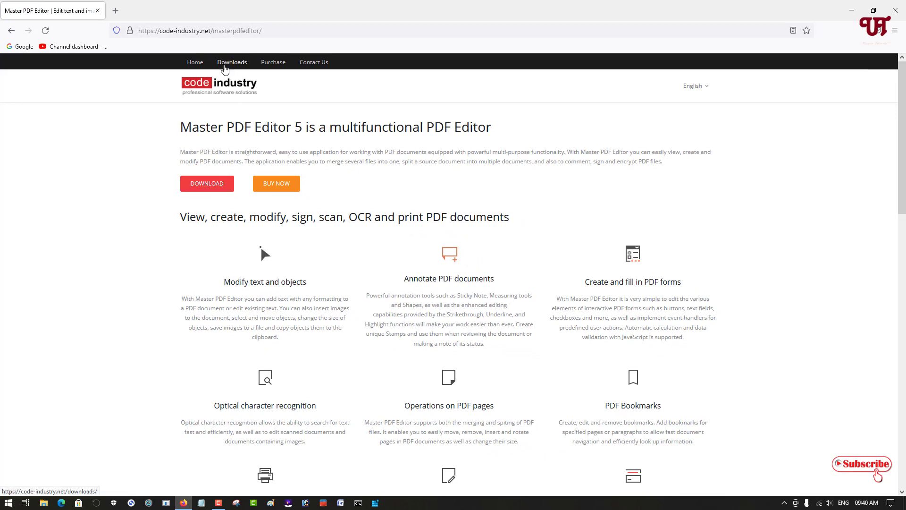
left_click(228, 62)
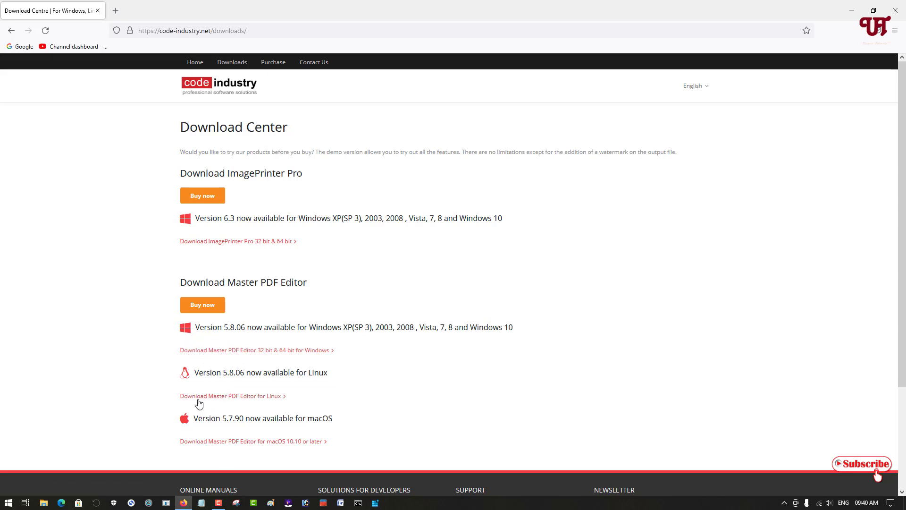
Step: Download the Windows installer, saving the file and checking its progress in the downloads panel
left_click(287, 350)
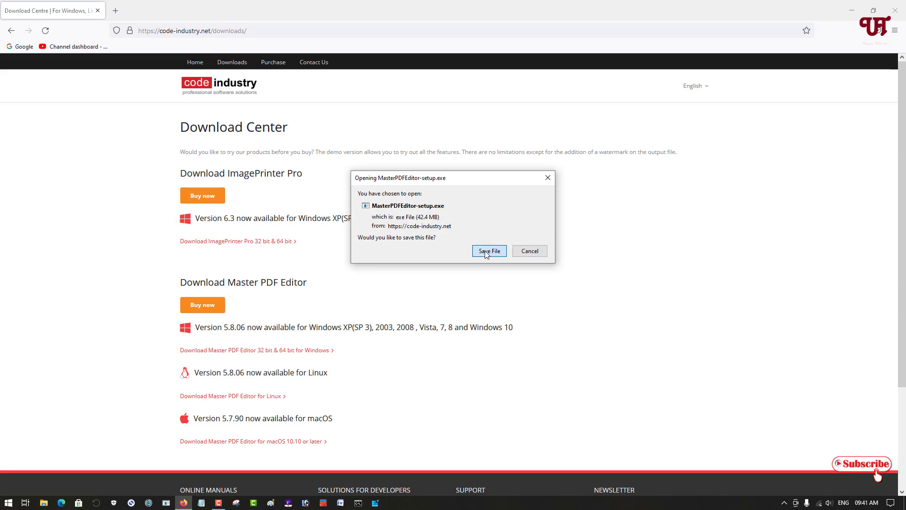
left_click(487, 253)
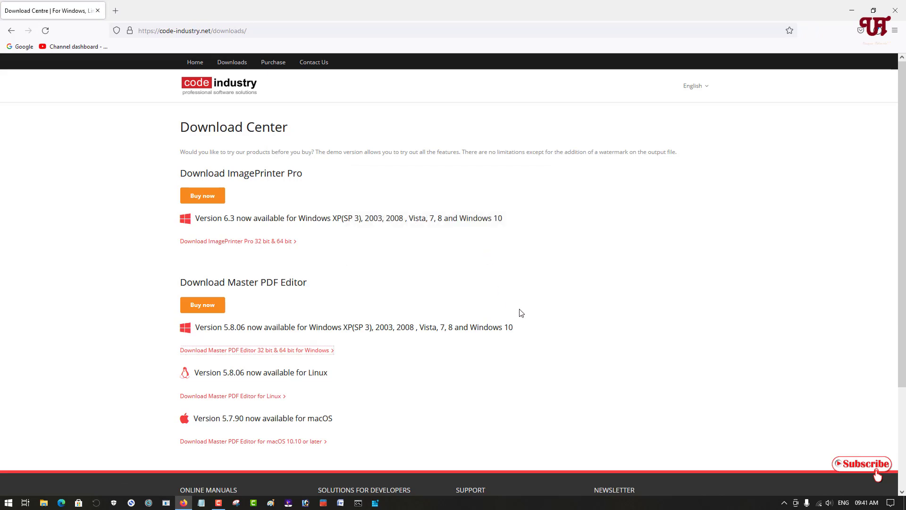
left_click(875, 38)
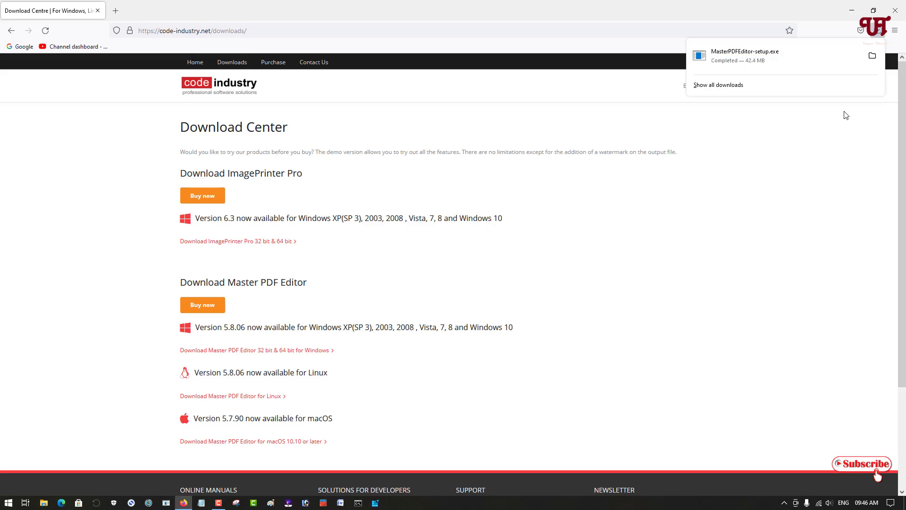
Step: Run MasterPDFEditor-setup from the Downloads folder and confirm running it
left_click(872, 57)
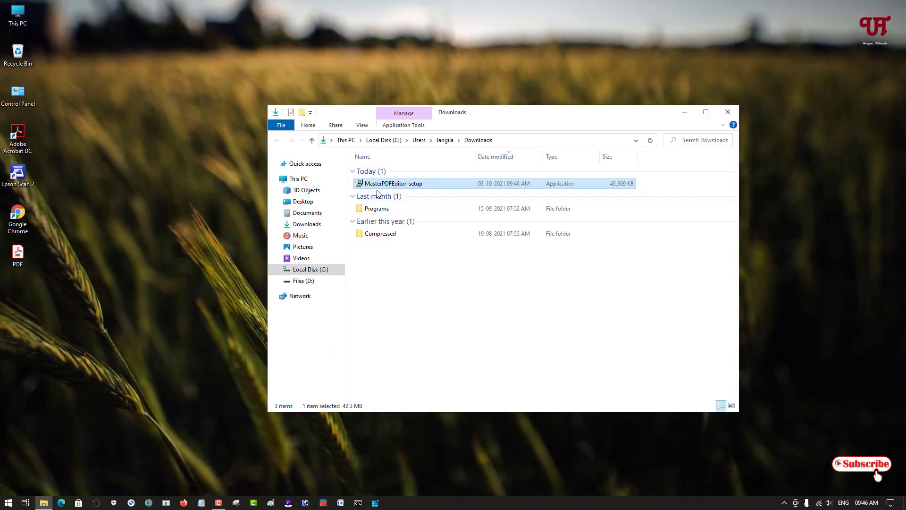
double_click(381, 186)
left_click(484, 262)
Step: Install Master PDF Editor 5.8 in English, accepting the license, and launch it on finish
key("alt+y")
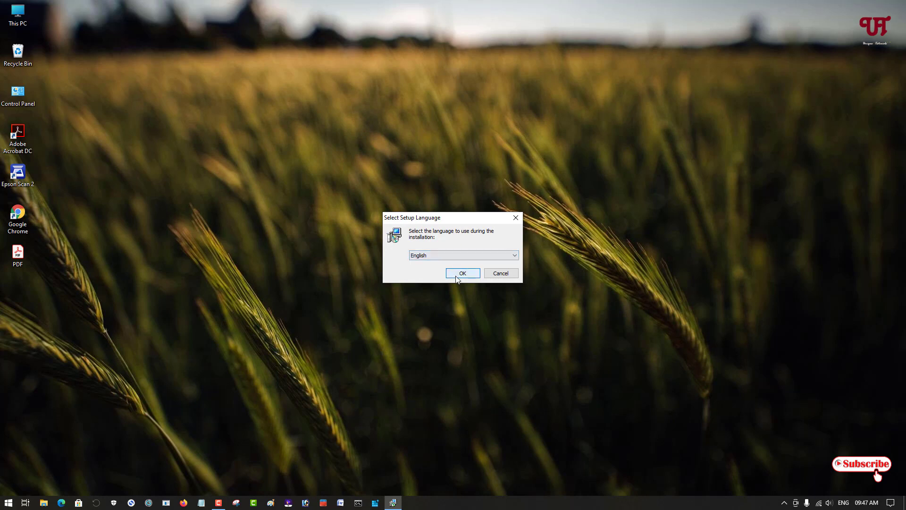
left_click(462, 273)
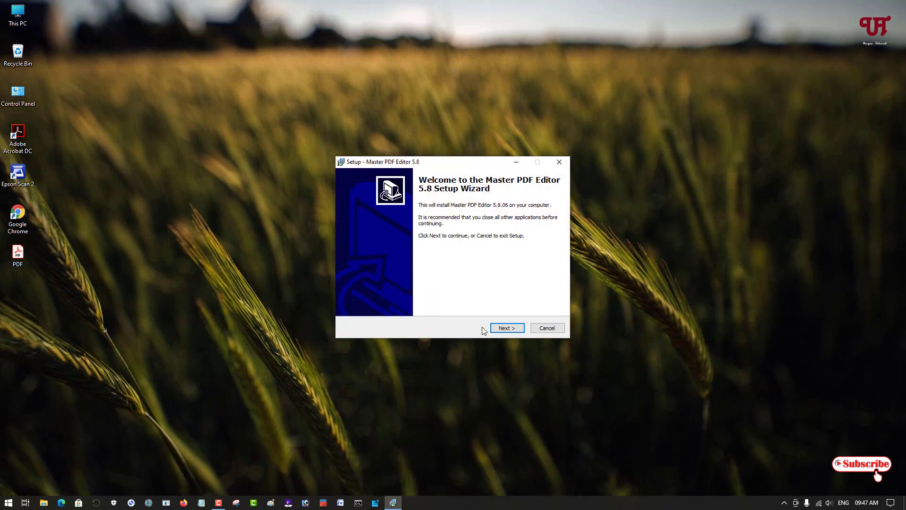
left_click(497, 327)
left_click(404, 301)
left_click(514, 328)
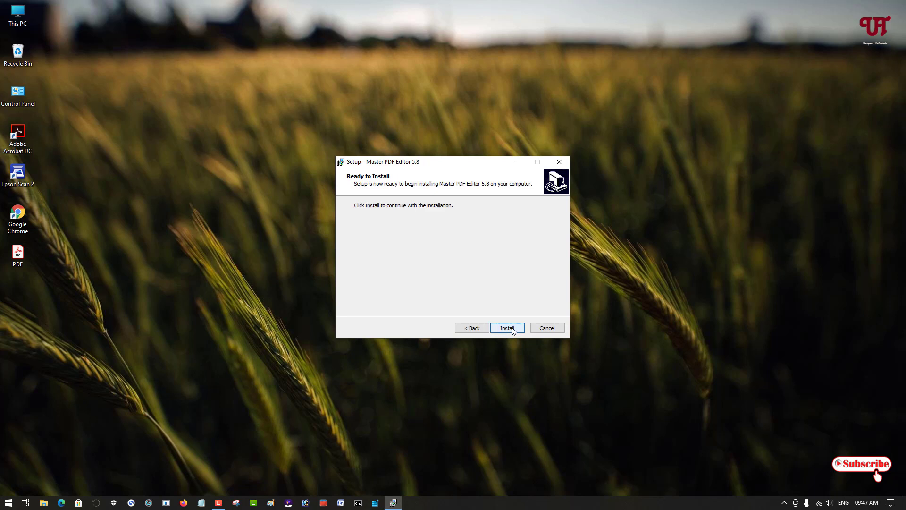
left_click(511, 328)
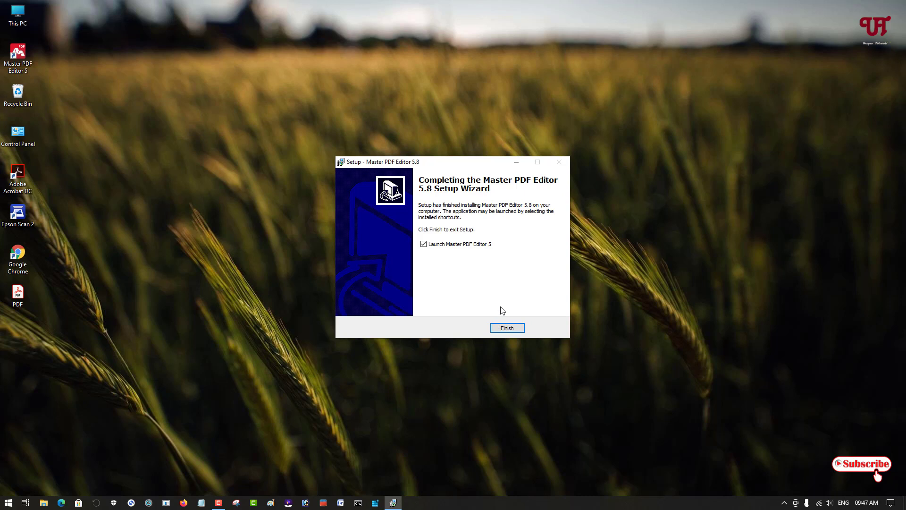
left_click(512, 332)
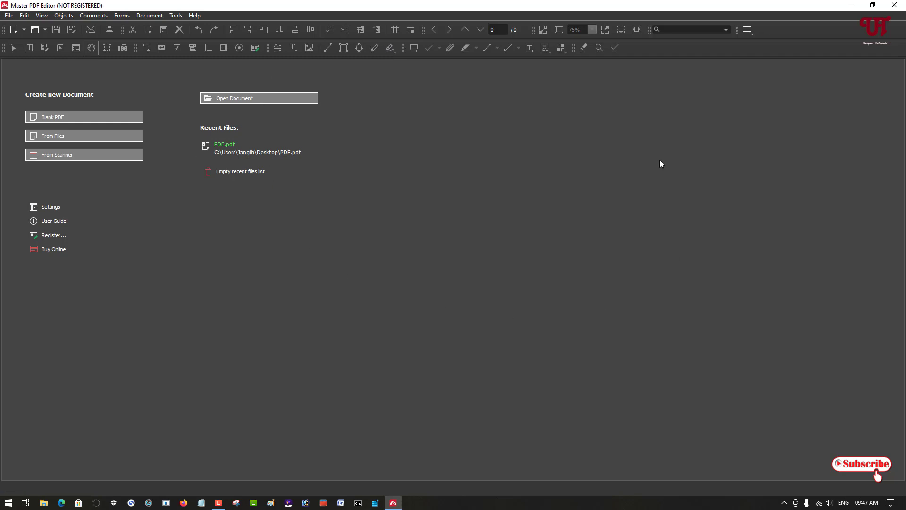
Step: Drop the desktop PDF into the restored editor window and maximize it again
left_click(873, 4)
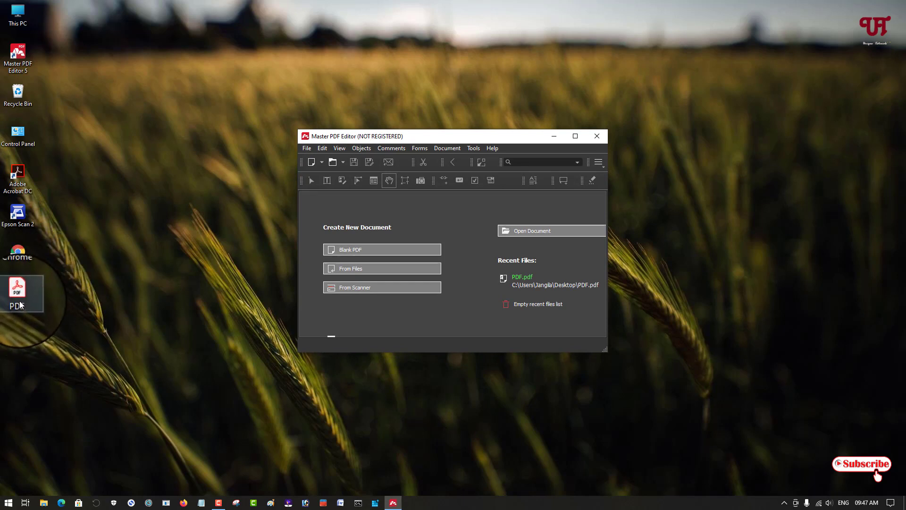
left_click_drag(19, 305, 479, 287)
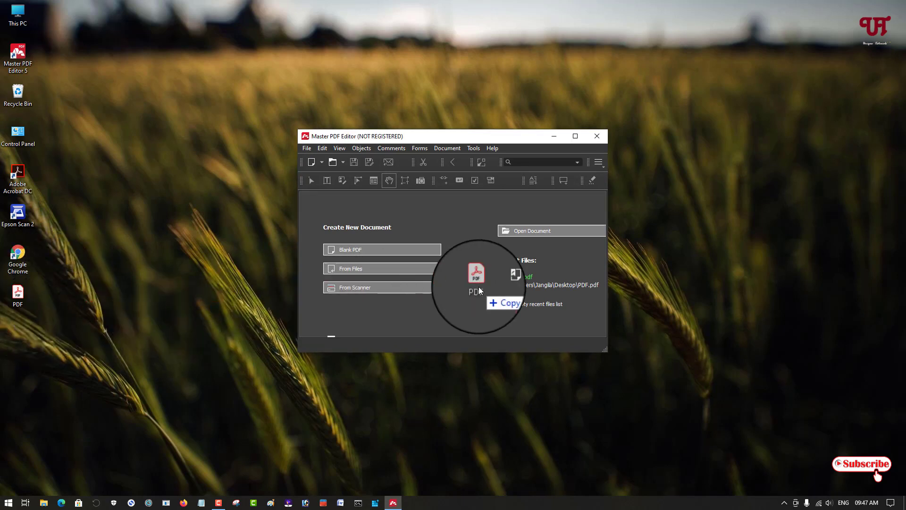
left_click(578, 138)
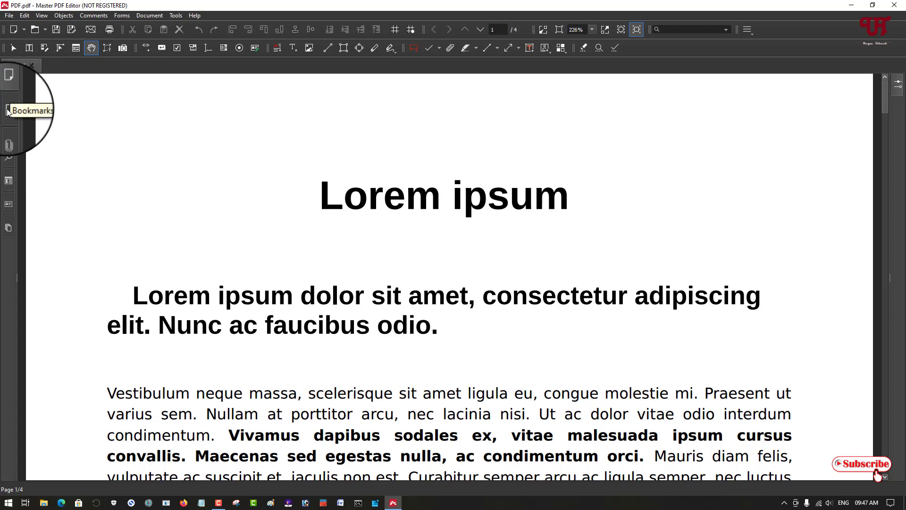
Step: Show the Bookmarks panel, expand the third bookmark and bring up its Bookmark Properties
left_click(7, 111)
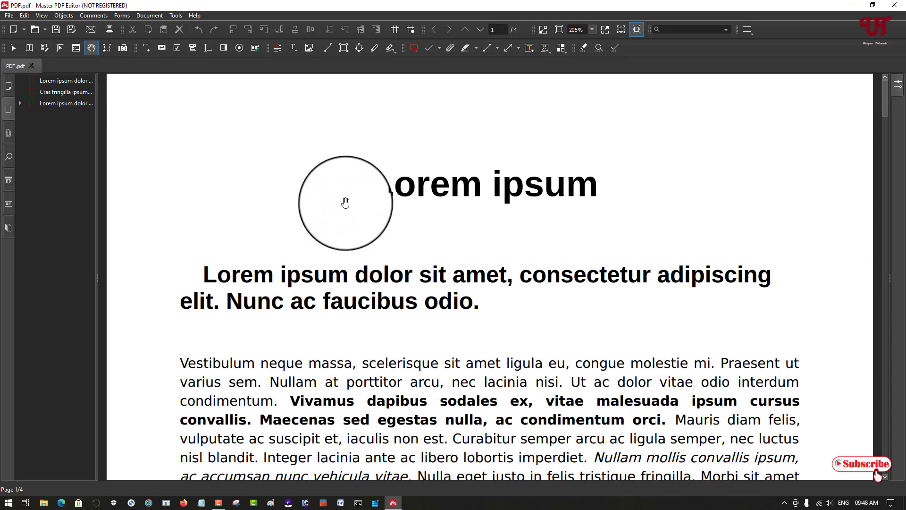
left_click(18, 104)
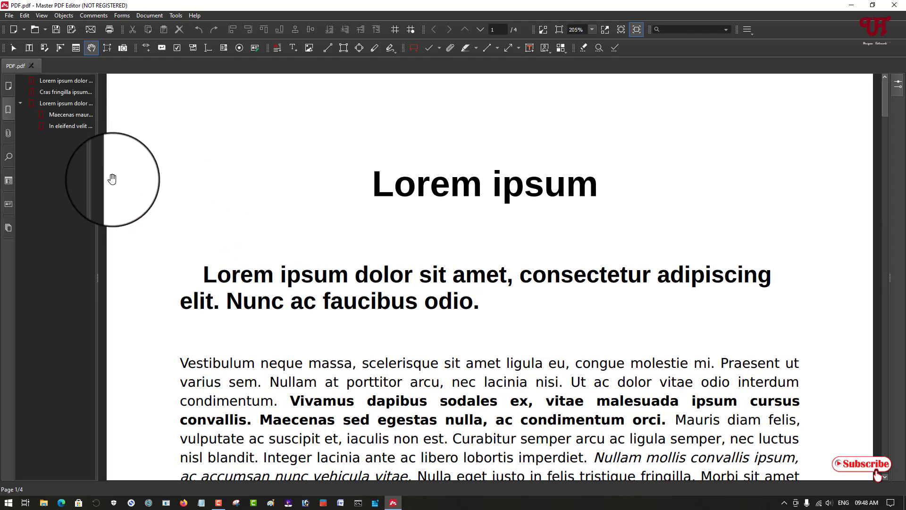
right_click(51, 103)
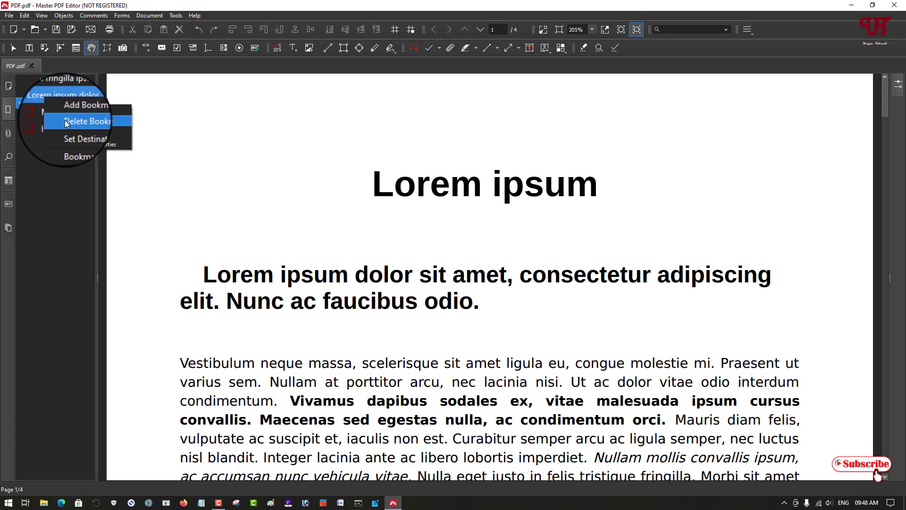
left_click(76, 146)
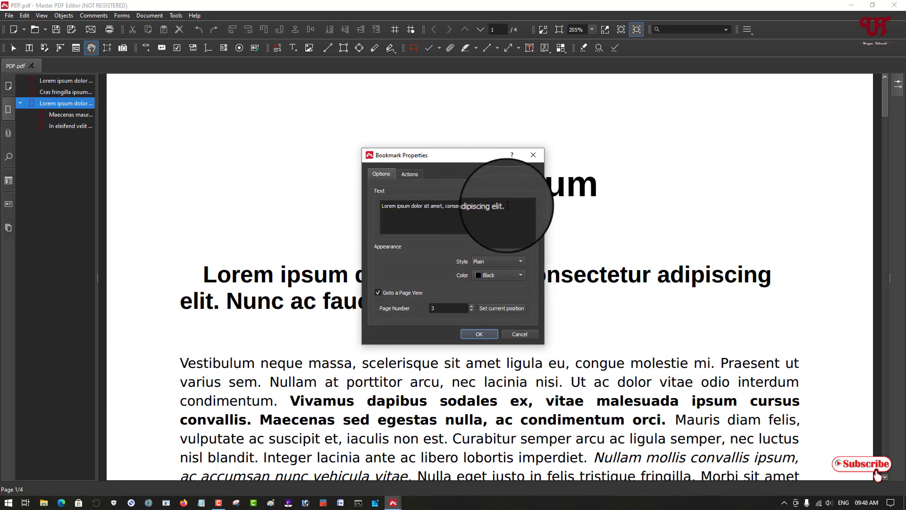
Step: Replace the bookmark text with 'lo ipsum', glance at Actions, and apply the new name
left_click_drag(505, 206, 367, 198)
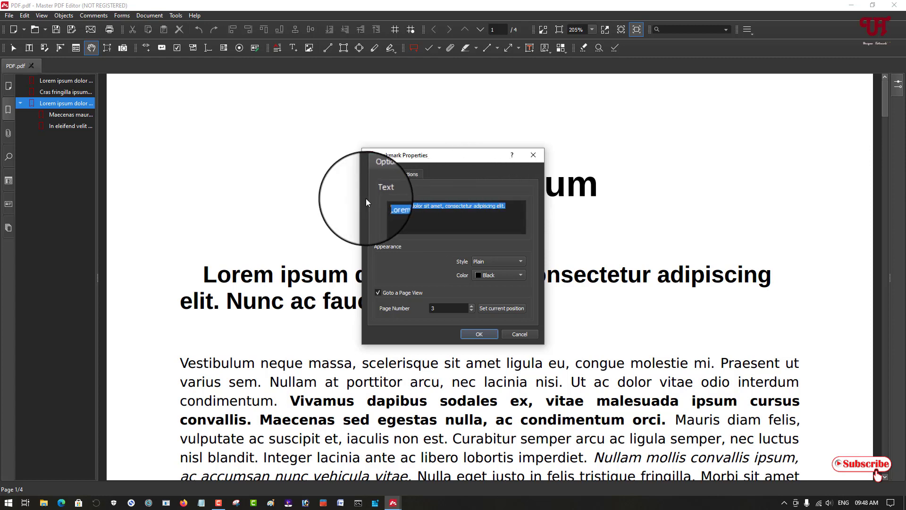
type("lo")
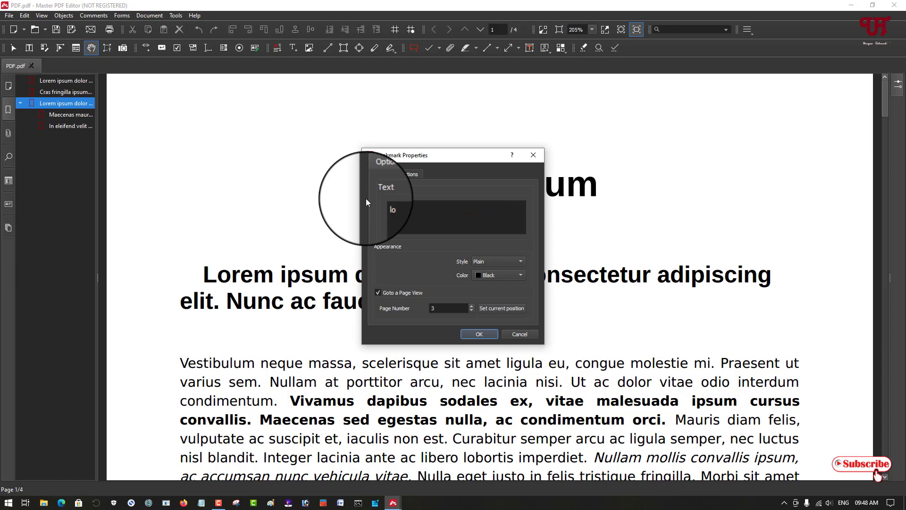
type("ipsu")
type("m")
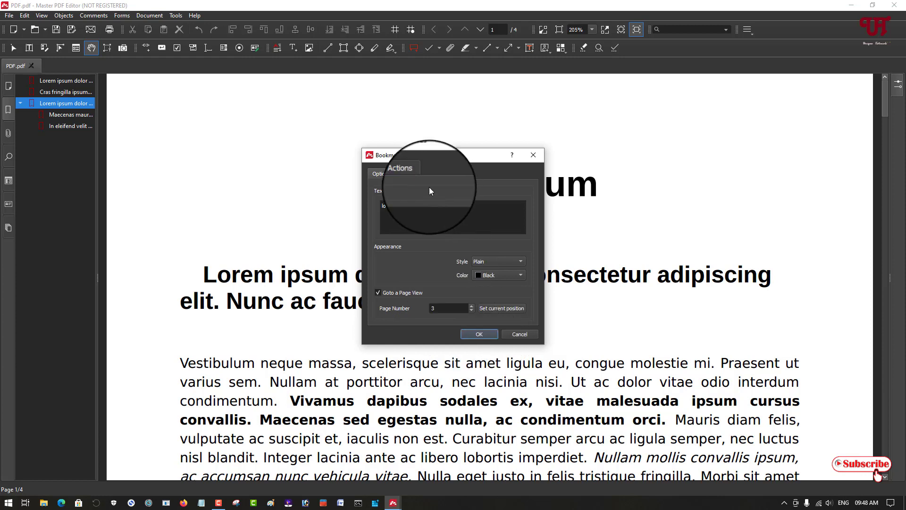
left_click(409, 175)
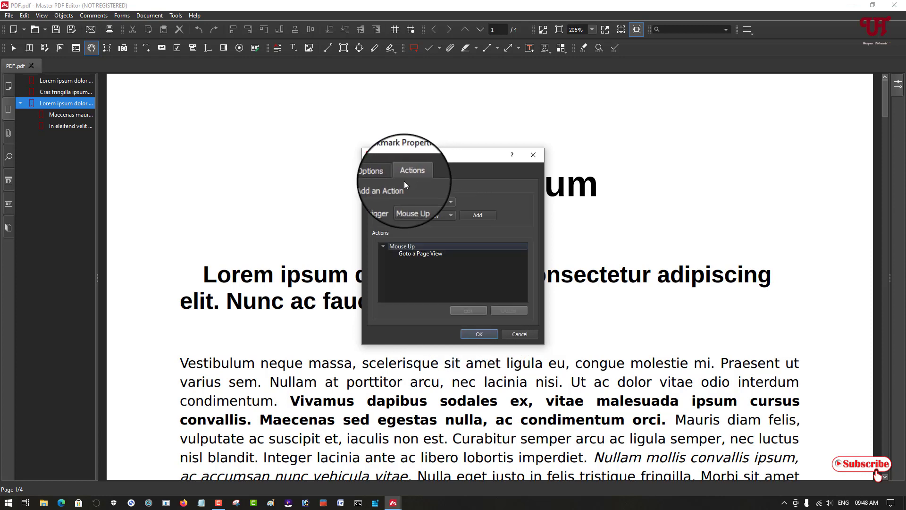
left_click(381, 170)
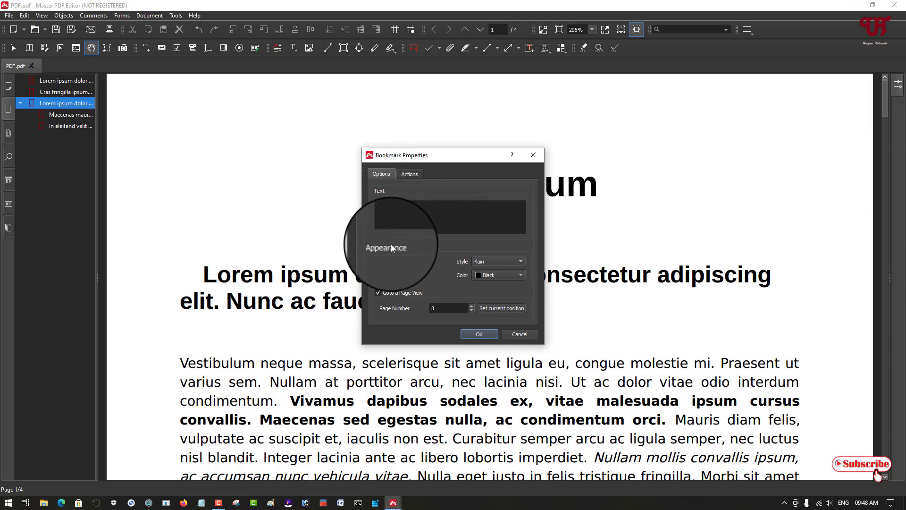
type("lo ipsum")
left_click(481, 333)
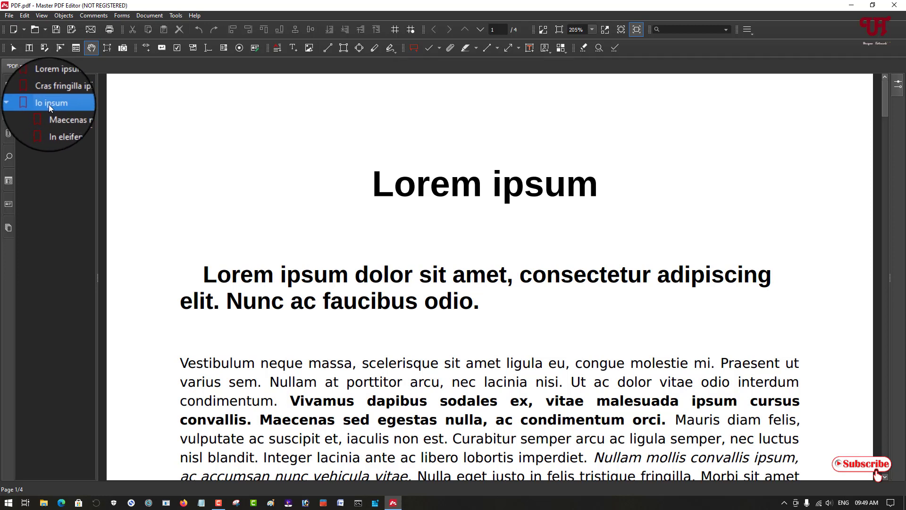
Step: Create a new bookmark from lo ipsum's menu and name it 'extra' instead of 'untitled'
right_click(48, 103)
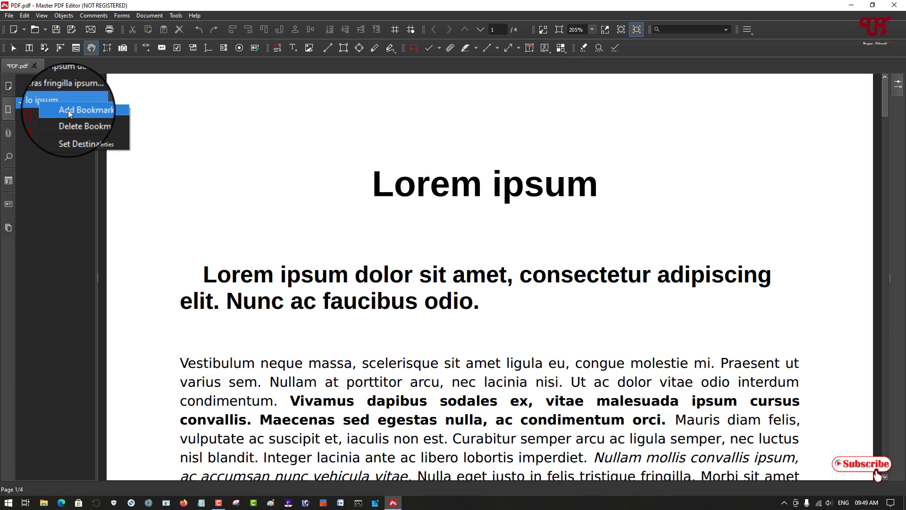
left_click(68, 110)
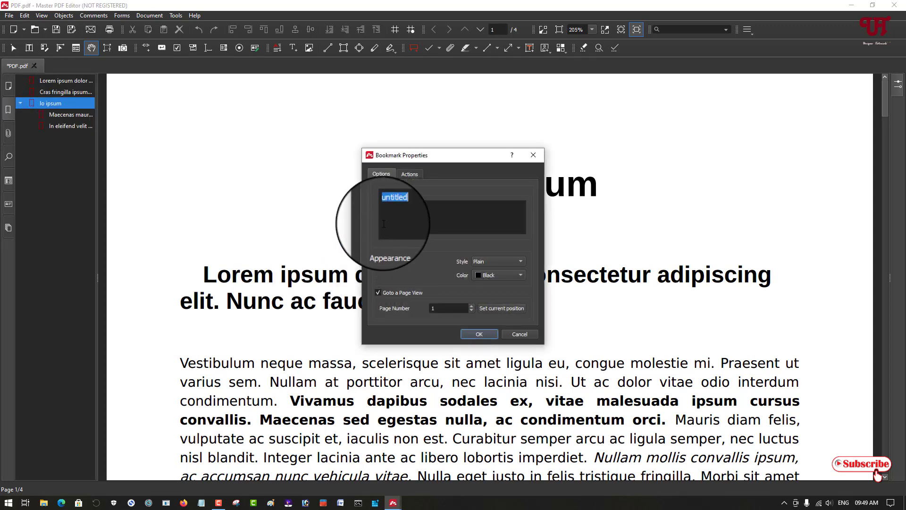
type("extra")
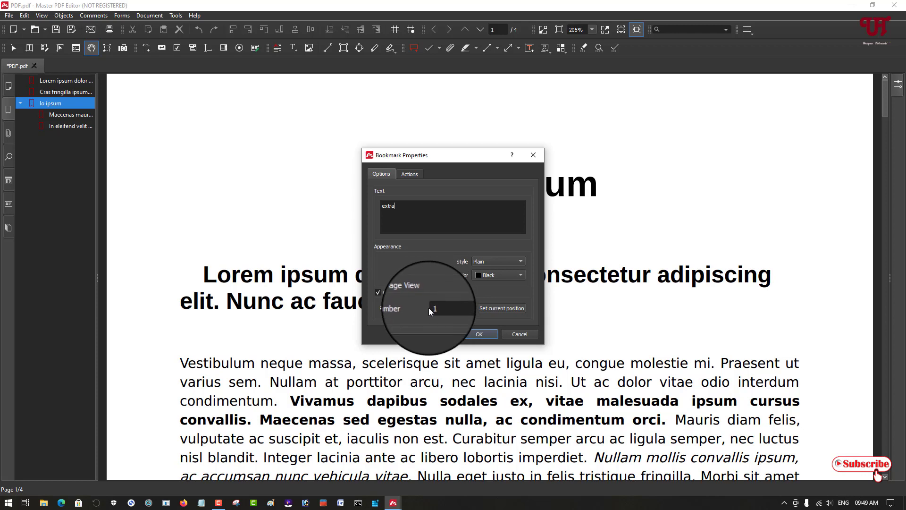
left_click(468, 332)
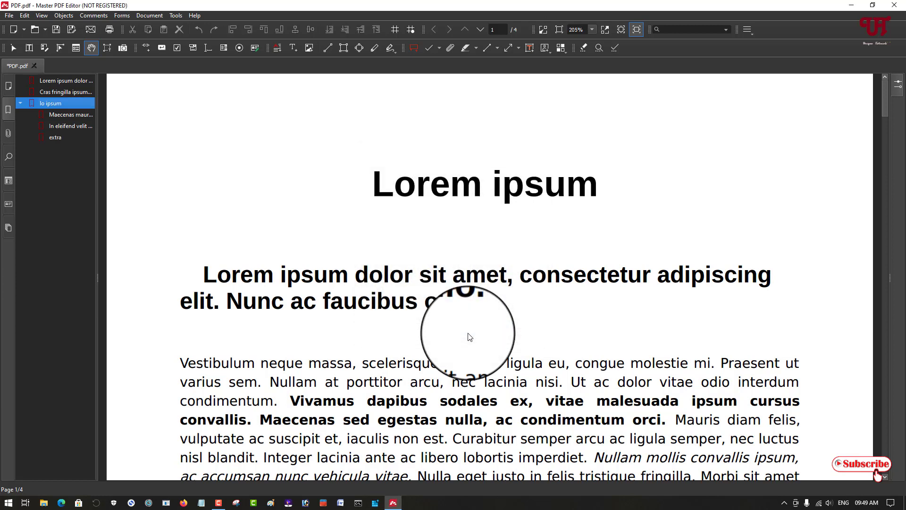
Step: Jump via the extra, page-3 and Cras fringilla bookmarks, then bring up the latter's options
left_click(51, 139)
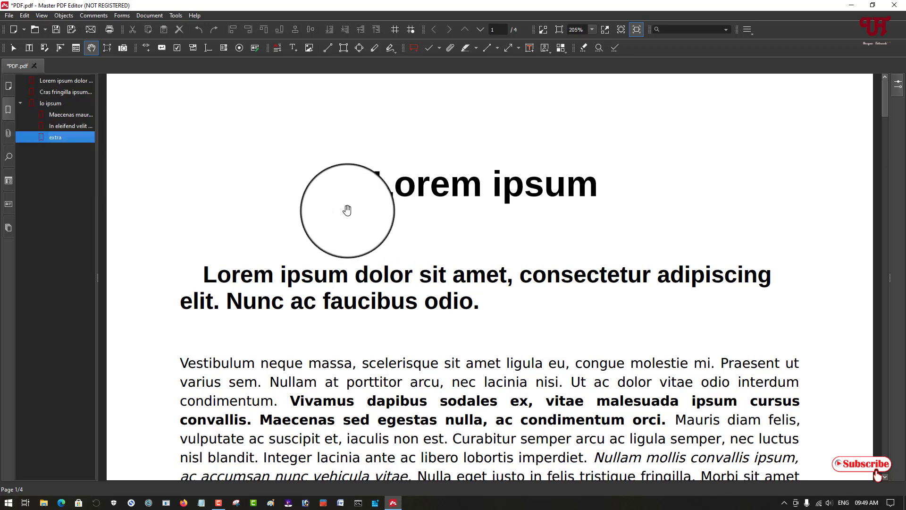
left_click(70, 125)
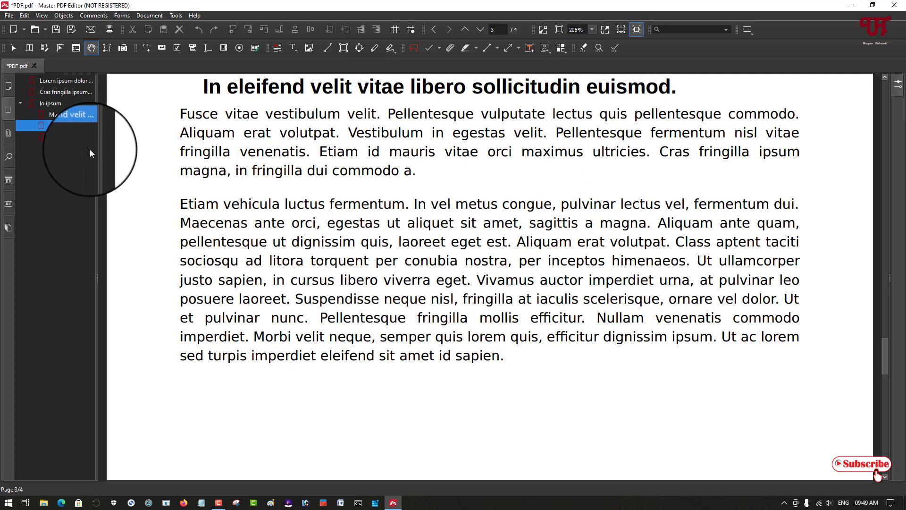
left_click(46, 92)
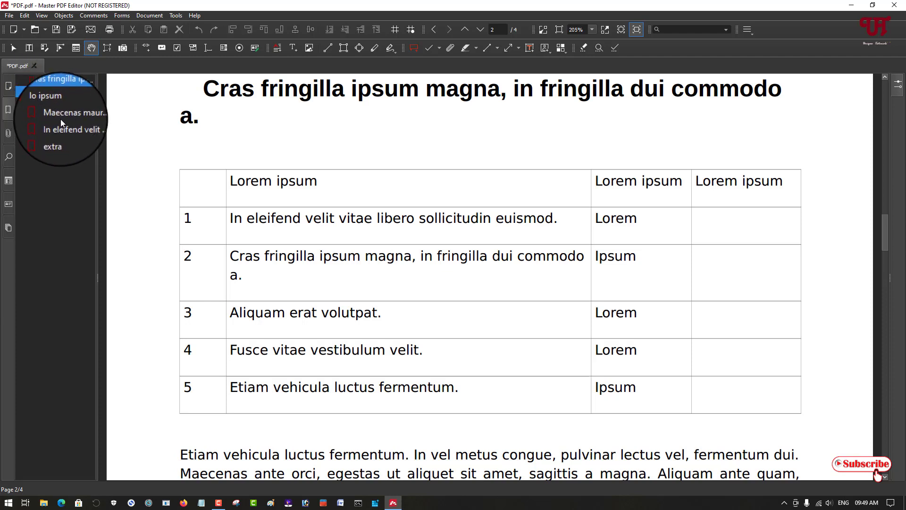
right_click(55, 92)
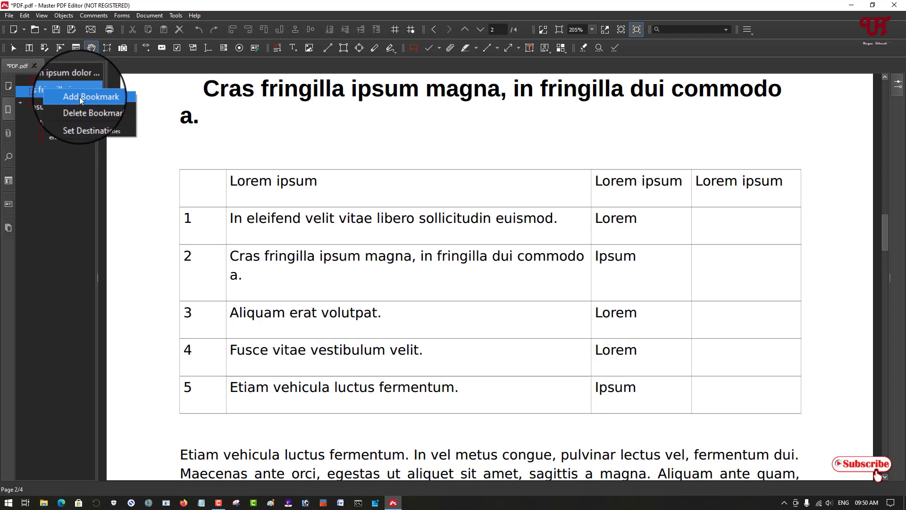
left_click(80, 97)
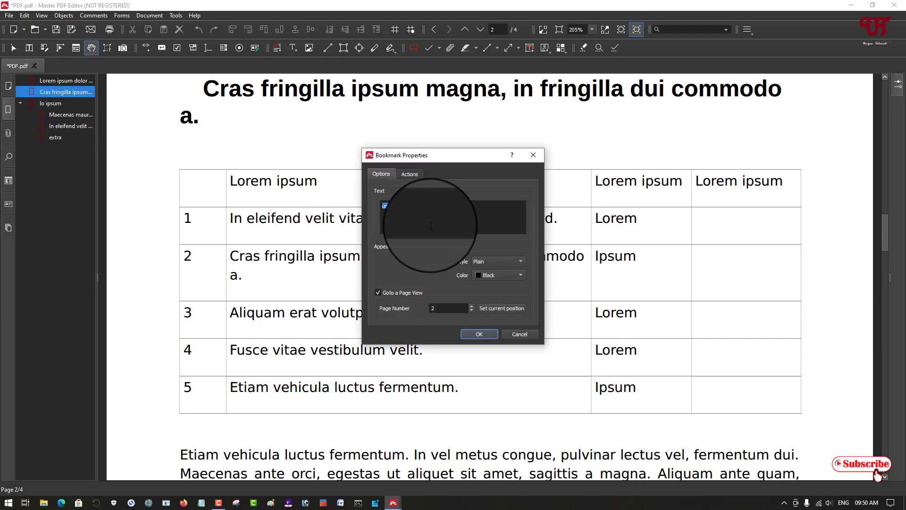
left_click(536, 156)
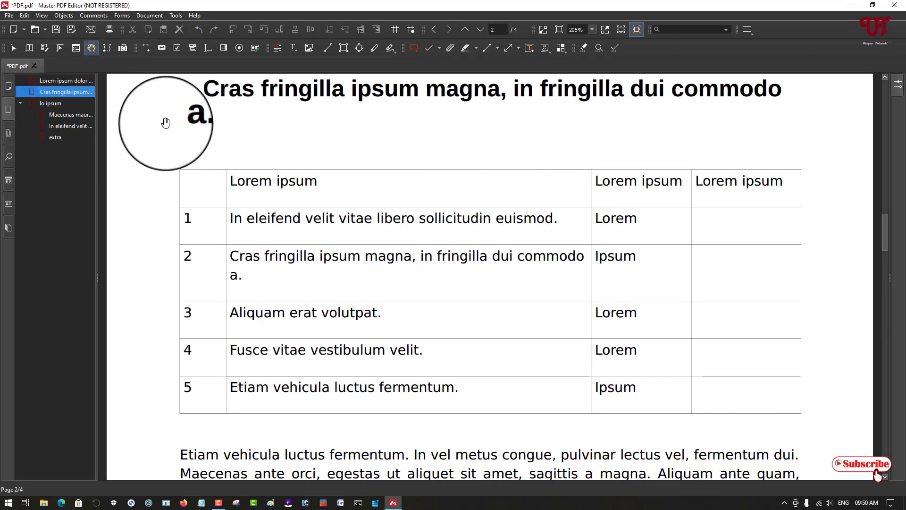
Step: Start Save As from the File menu, keeping the PDF file type
left_click(10, 16)
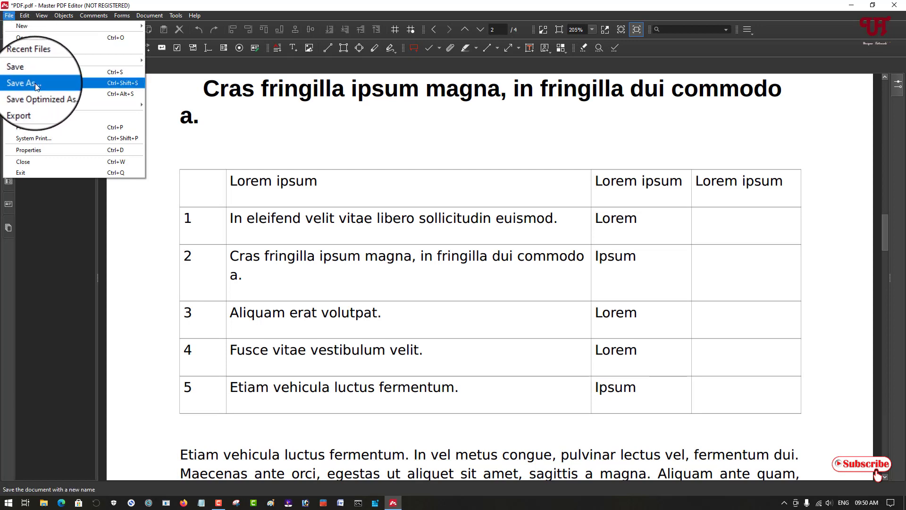
left_click(30, 83)
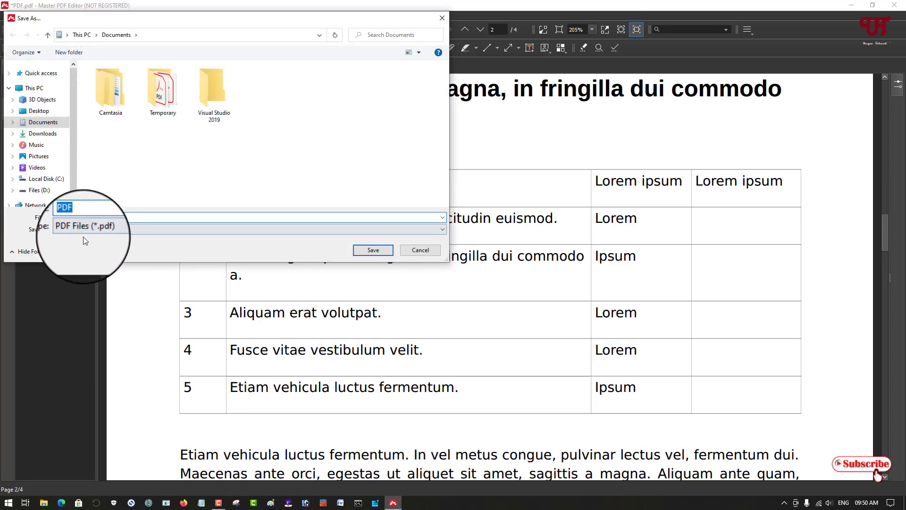
left_click(86, 228)
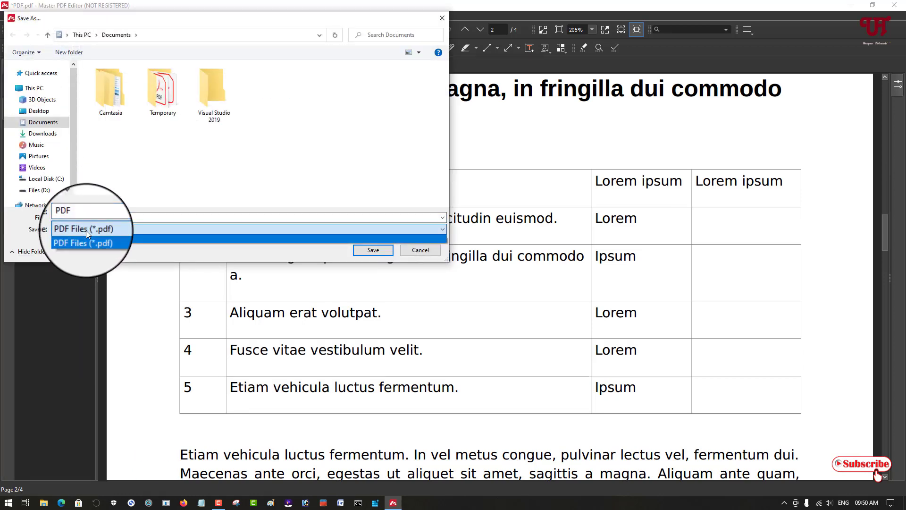
left_click(86, 229)
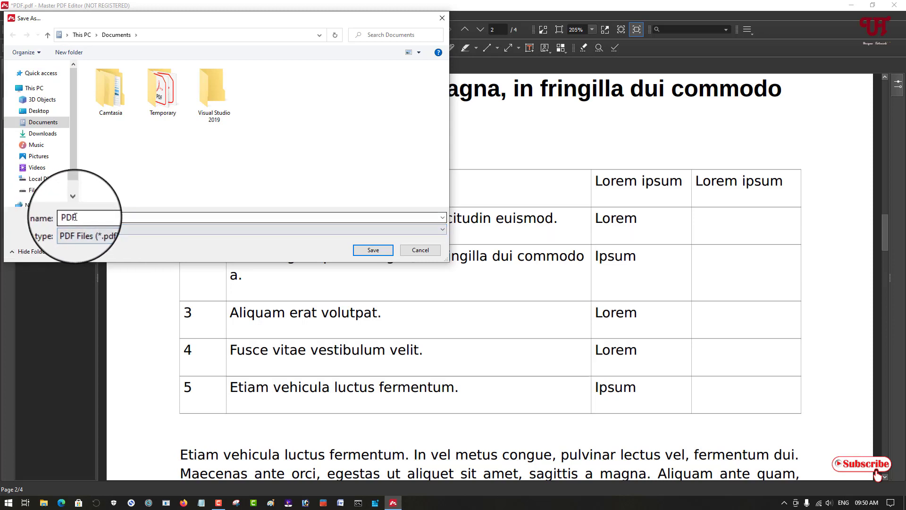
Step: Rename the file to 'PDF edited' and save it in Documents
double_click(77, 217)
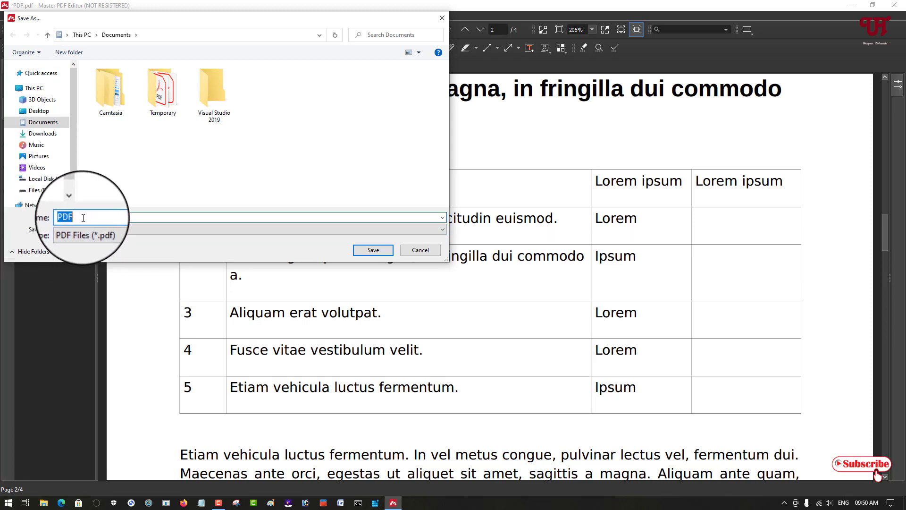
left_click(82, 217)
left_click(364, 249)
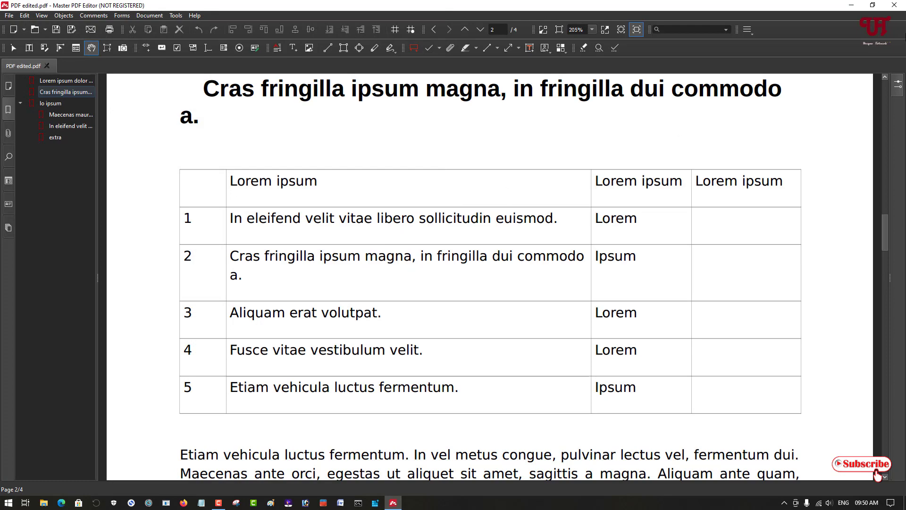
Step: Close the editor and refresh the desktop
left_click(901, 11)
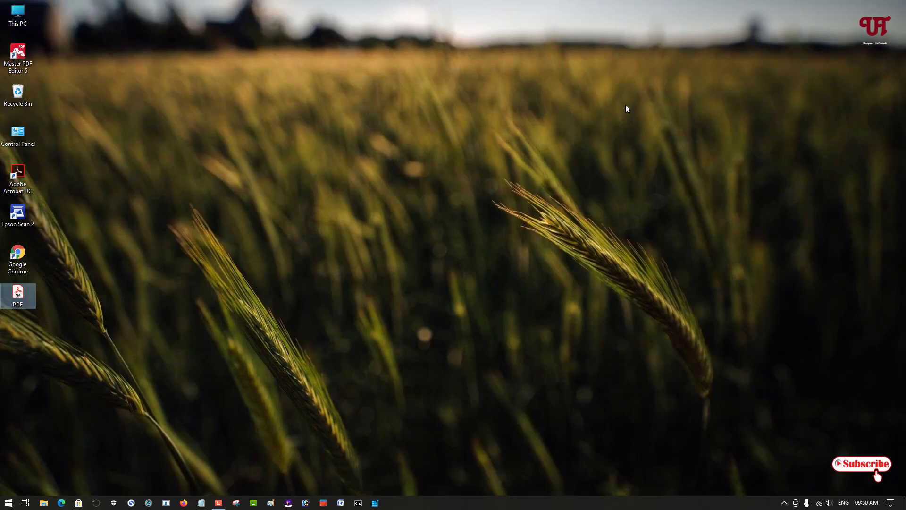
right_click(275, 175)
left_click(292, 201)
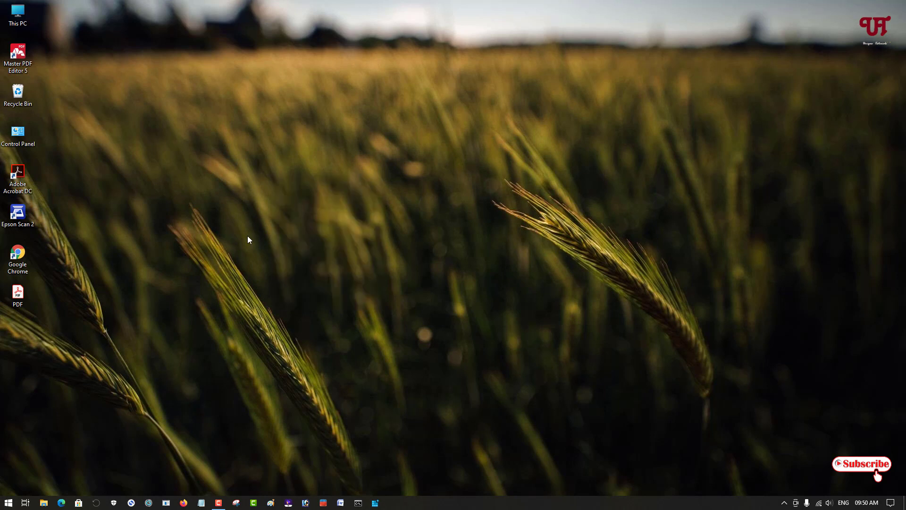
Step: Move 'PDF edited' from This PC > Documents onto the desktop and close the folder window
double_click(18, 11)
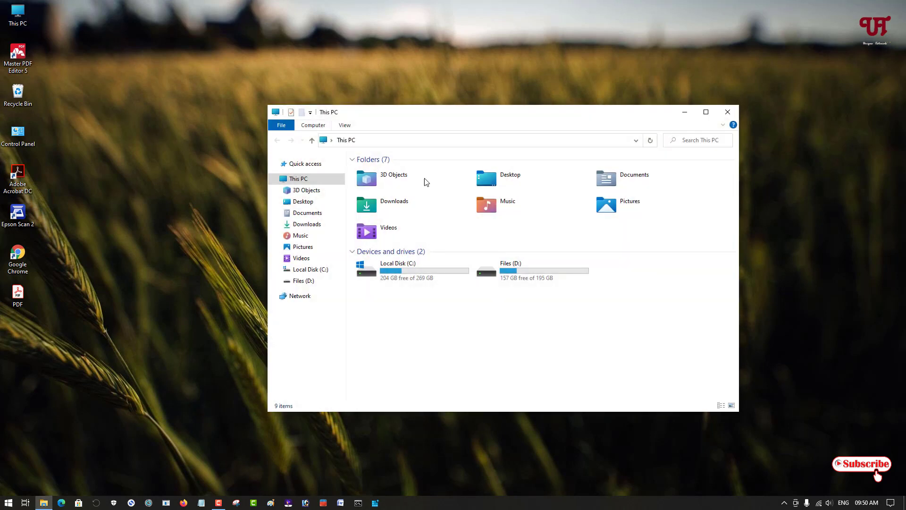
double_click(612, 182)
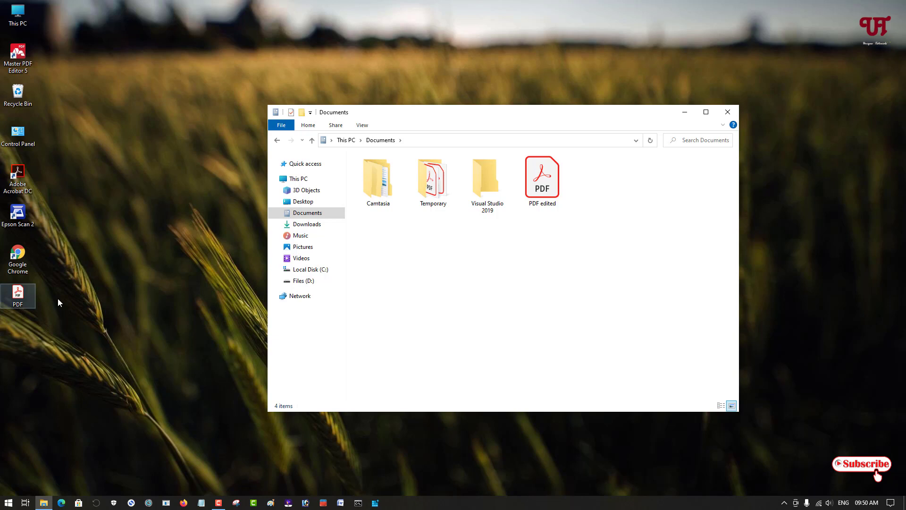
left_click(557, 187)
left_click_drag(557, 187, 118, 344)
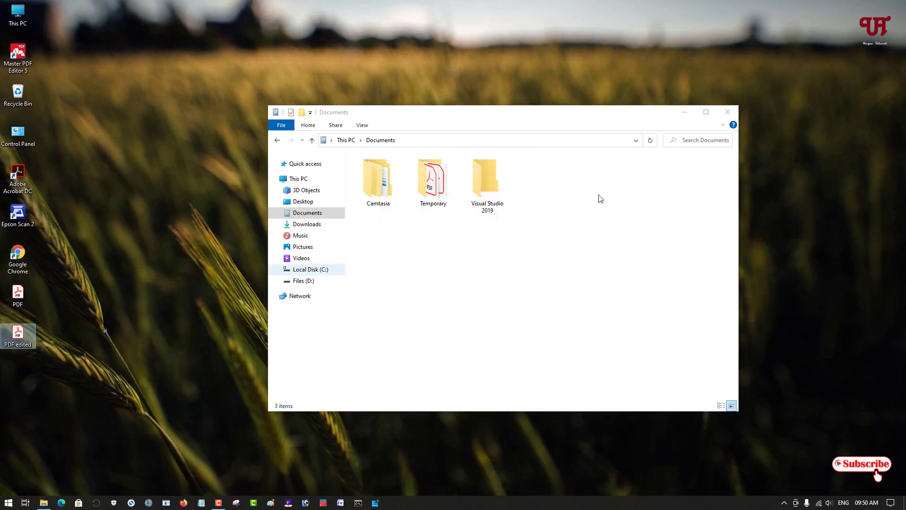
left_click(728, 112)
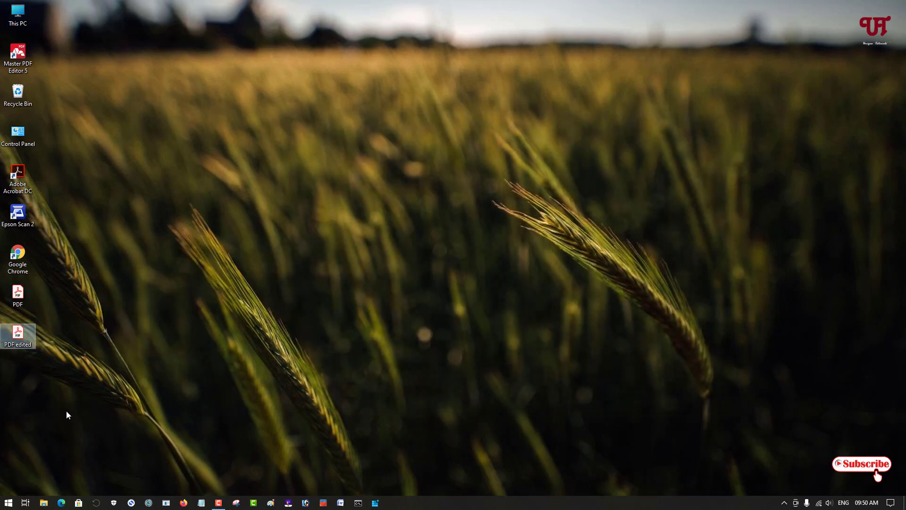
left_click(13, 303)
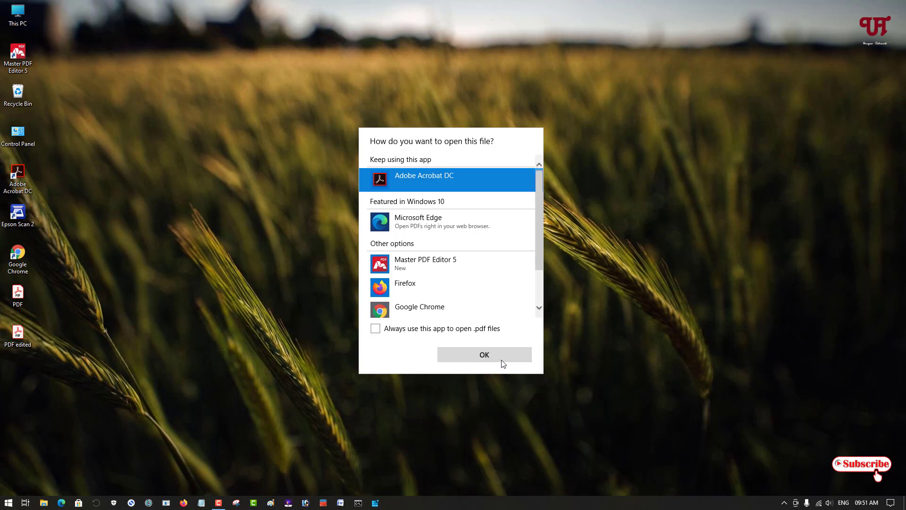
left_click(425, 265)
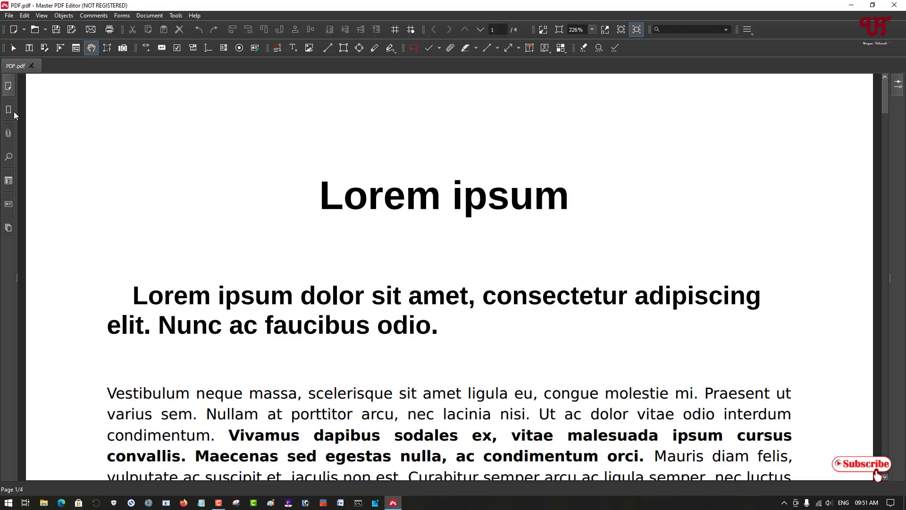
left_click(8, 110)
left_click(21, 103)
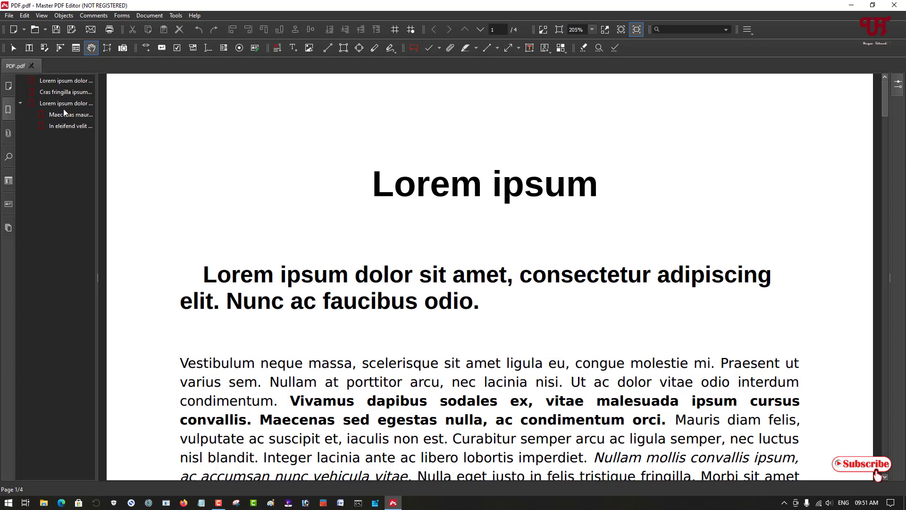
left_click(892, 4)
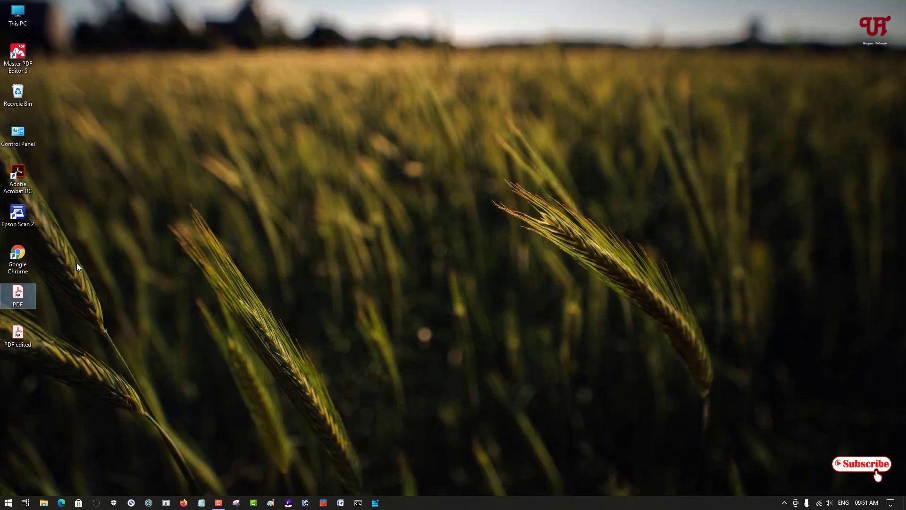
right_click(13, 341)
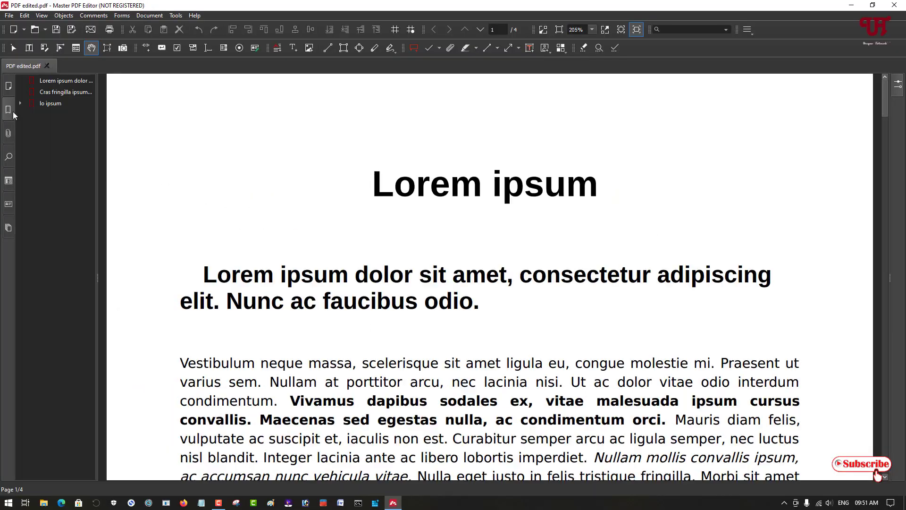
left_click(21, 102)
left_click(896, 9)
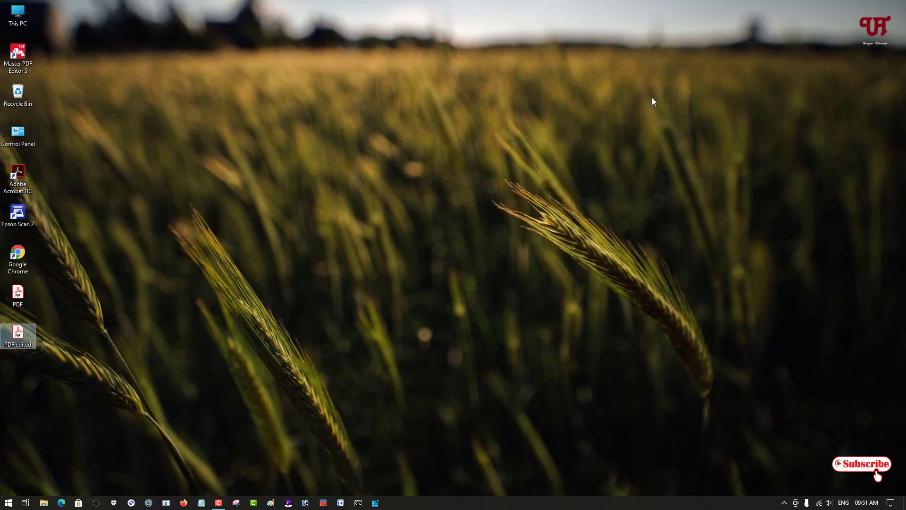